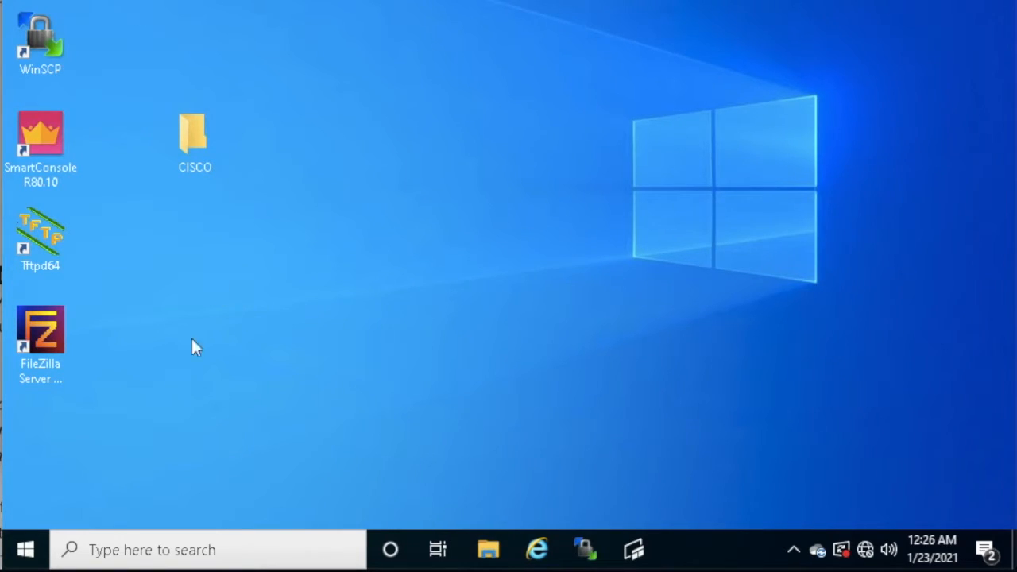
- Launch Windows Settings from the Start menu after searching 'windows defe' in the taskbar
click(26, 550)
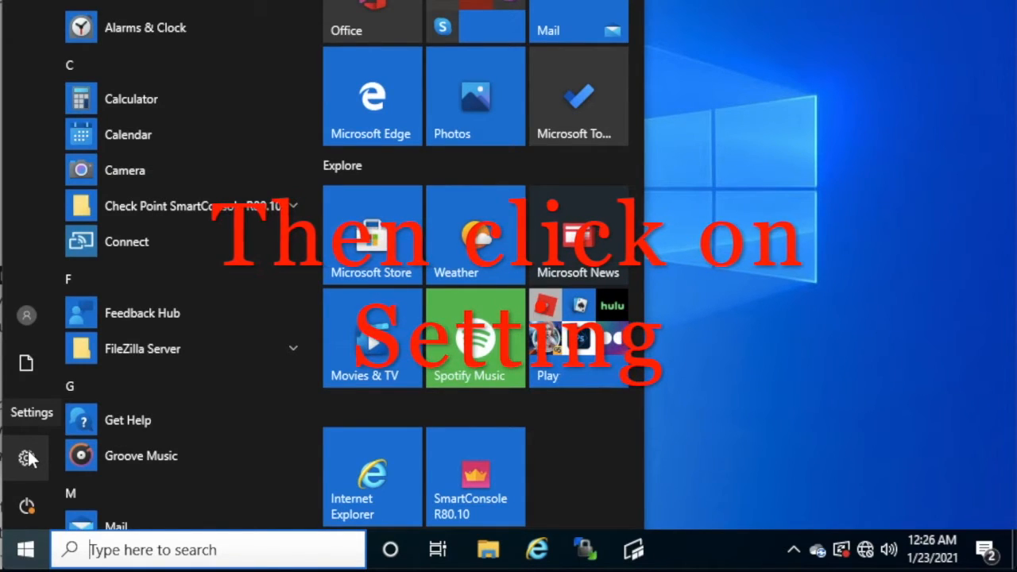
click(32, 457)
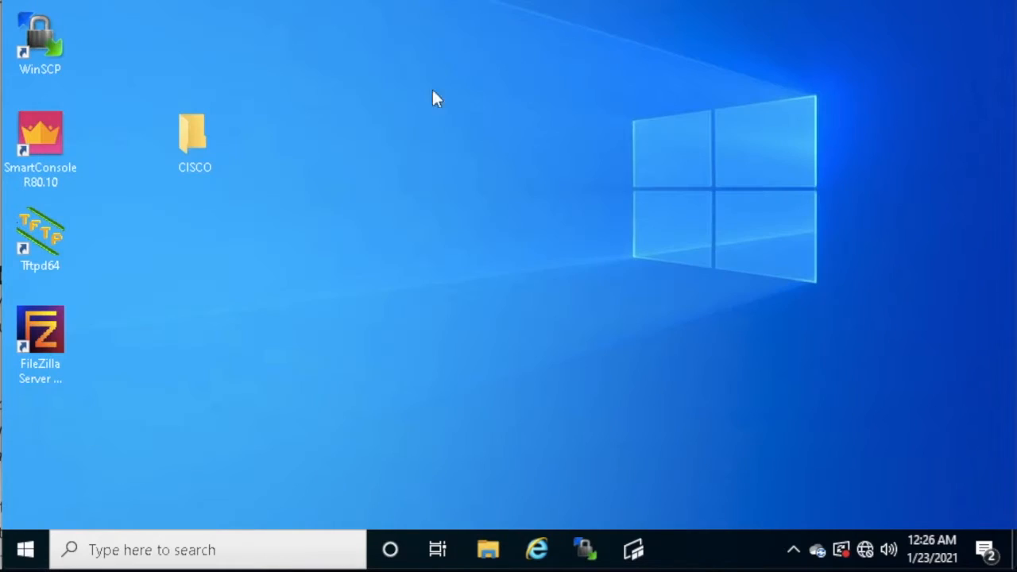
click(131, 550)
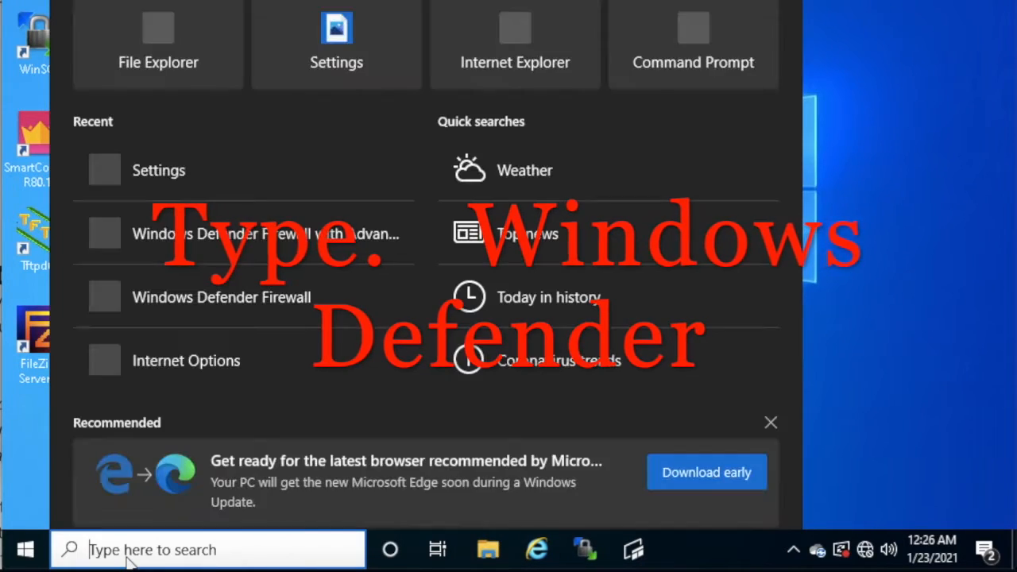
text(windo)
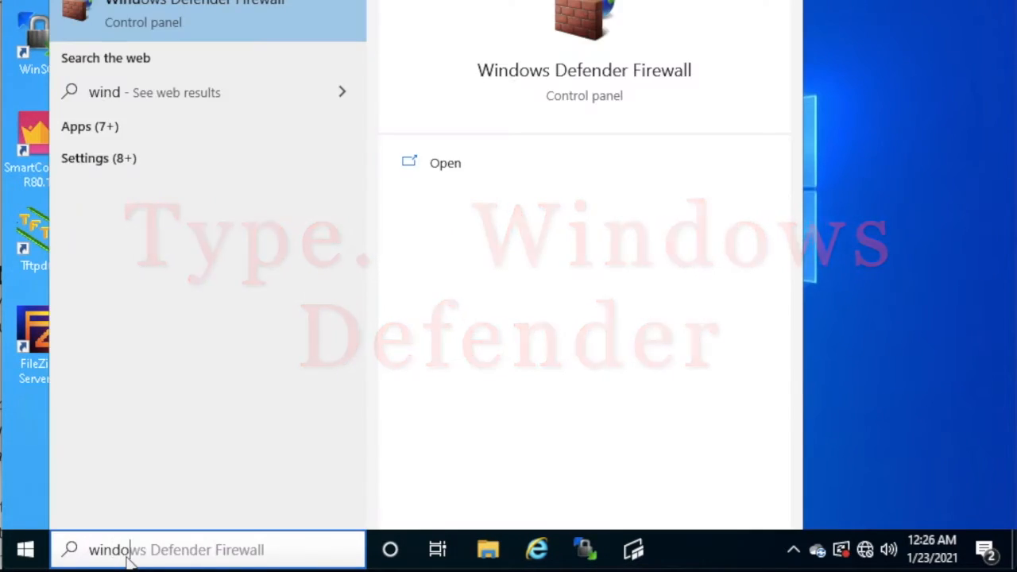
text(ws )
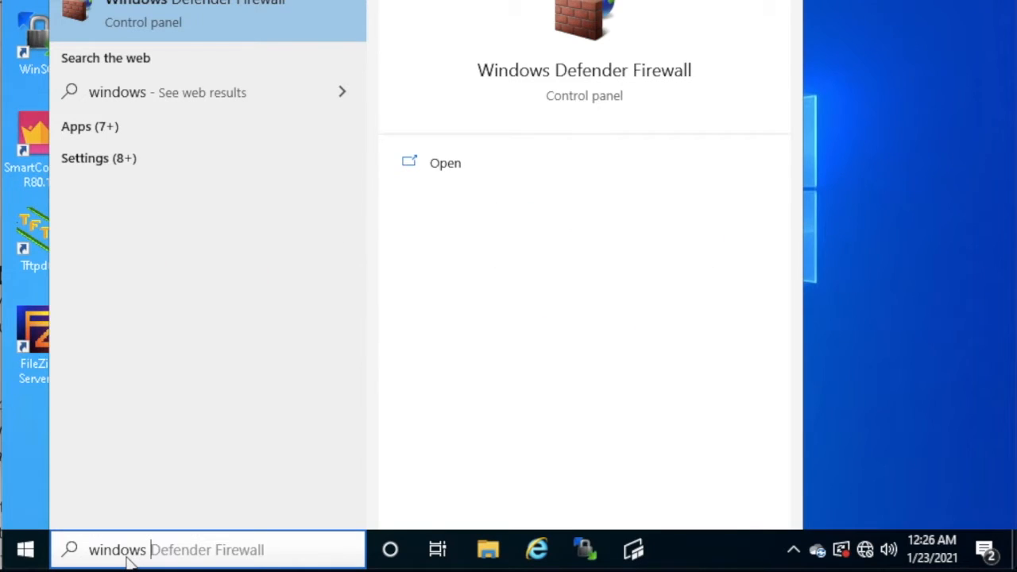
text(defe)
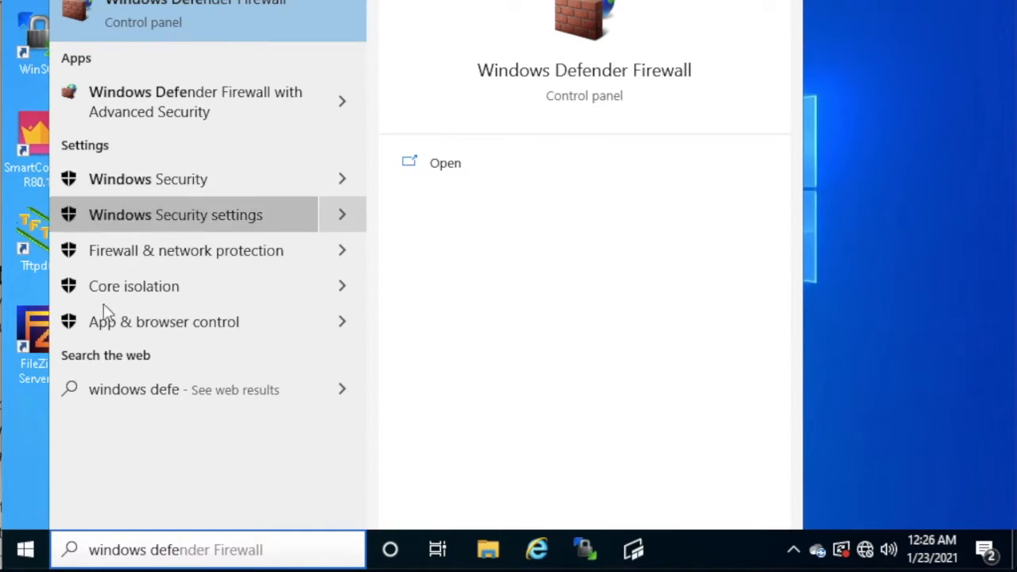
click(103, 550)
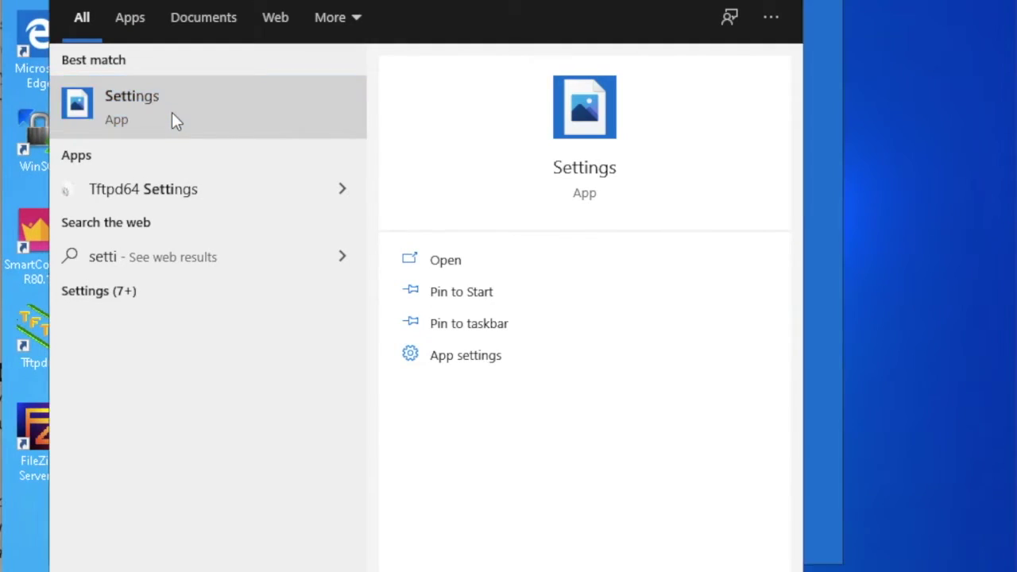
click(175, 119)
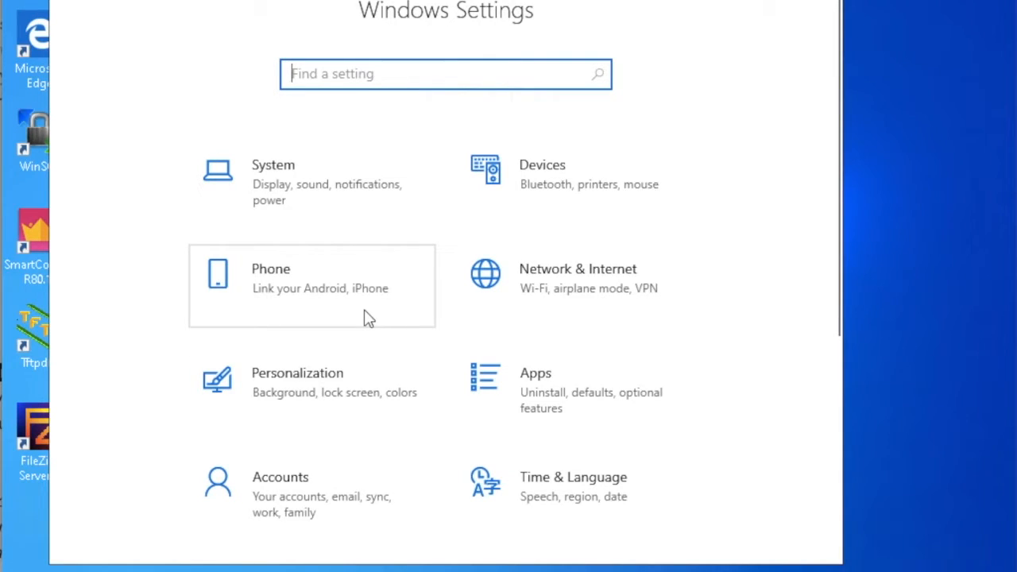
scroll(368, 318, down, 2)
scroll(368, 317, down, 1)
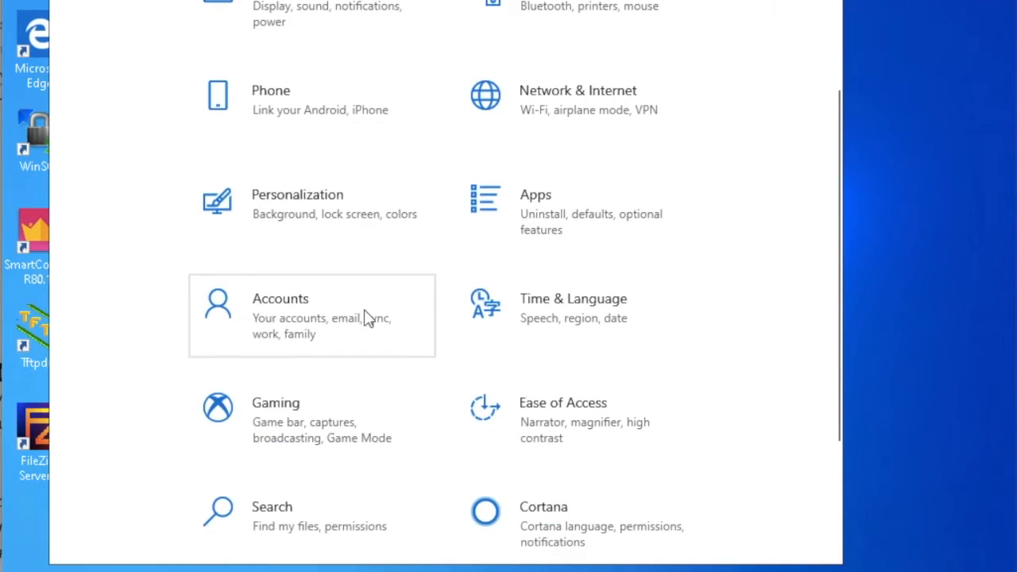
scroll(368, 317, down, 2)
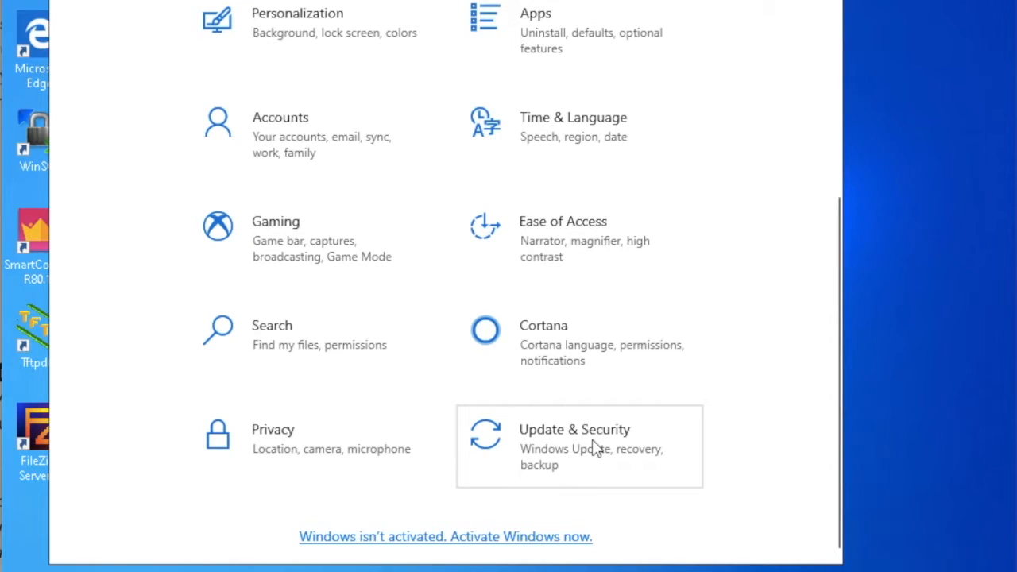
- Go to Update & Security and show the Windows Security overview
click(568, 445)
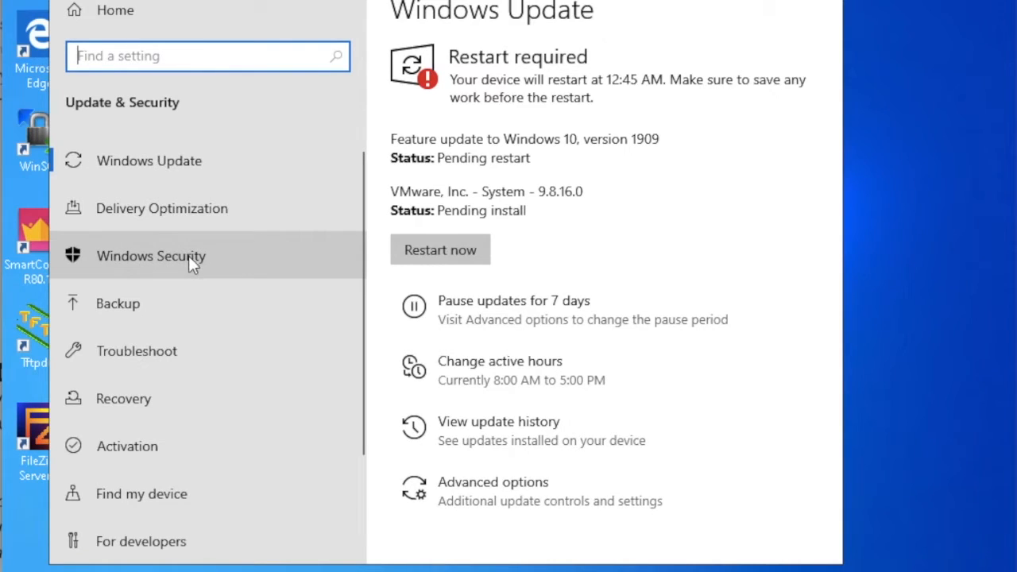
click(188, 256)
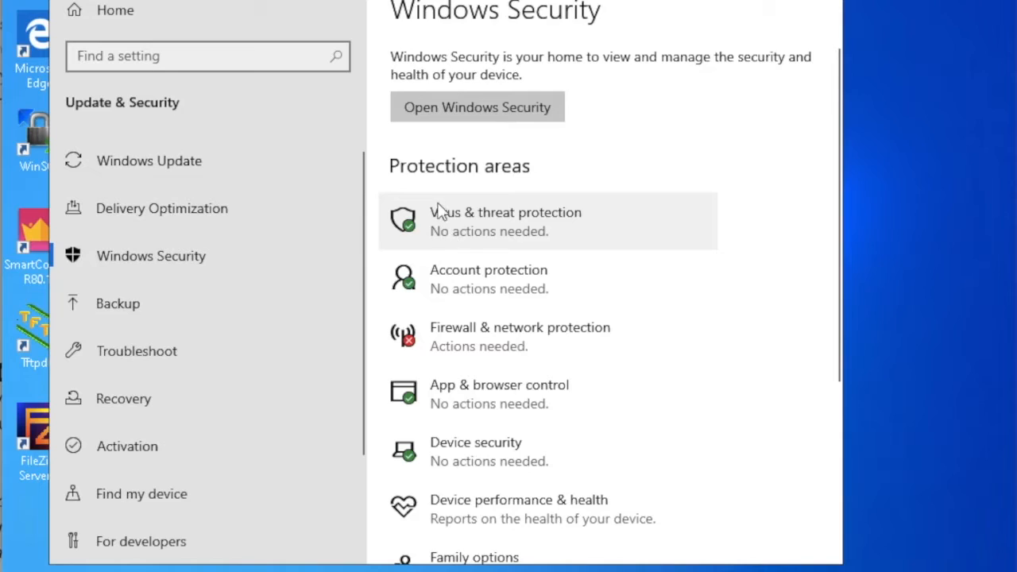
- Enter Virus & threat protection and its Manage settings page
click(496, 237)
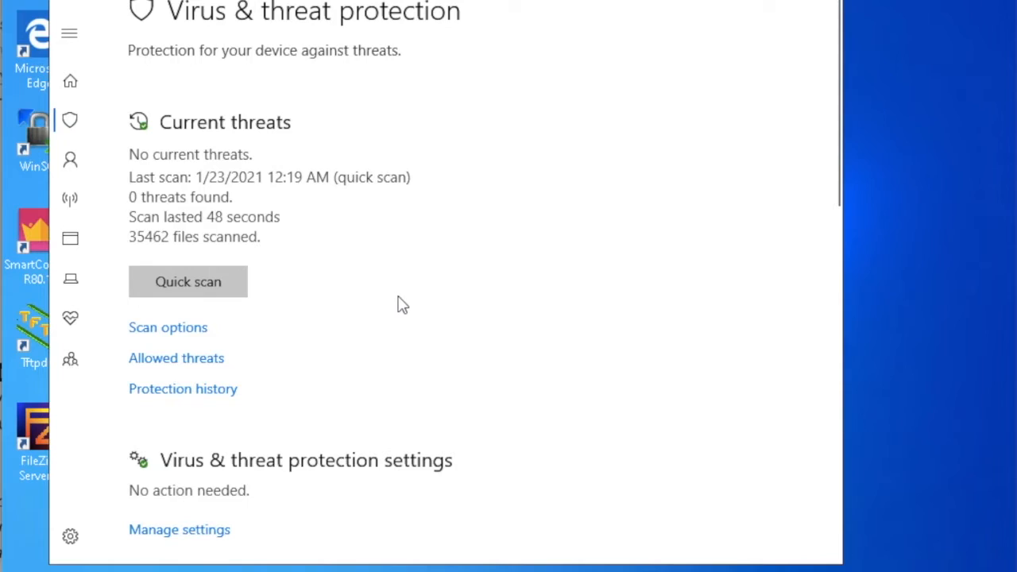
scroll(401, 304, down, 2)
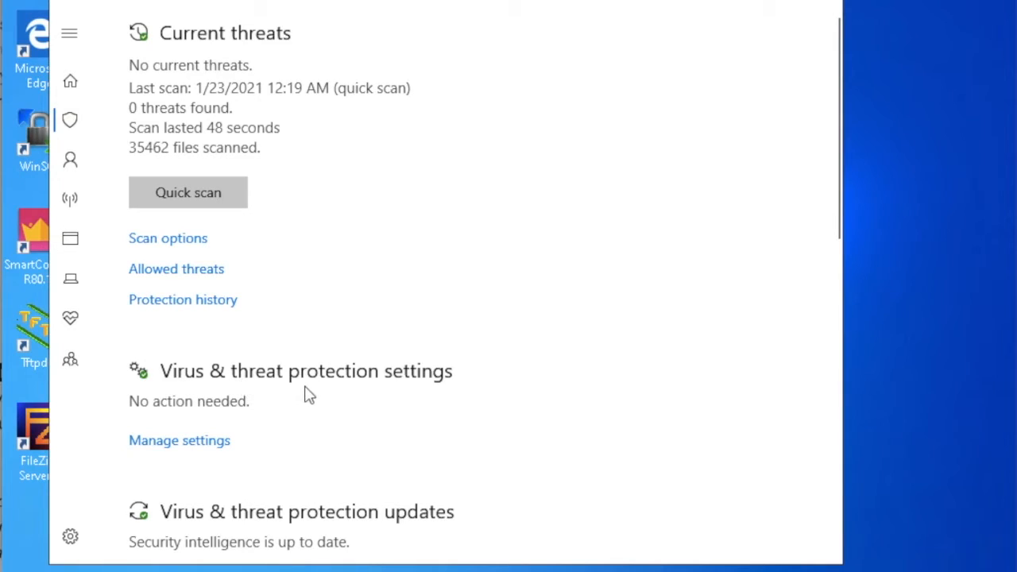
click(154, 452)
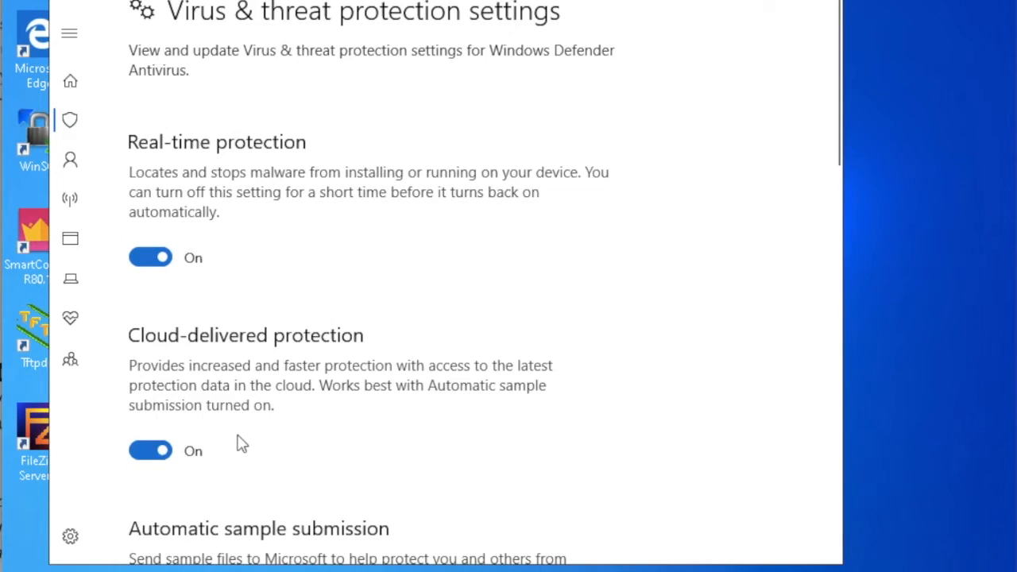
scroll(245, 445, down, 3)
scroll(244, 444, down, 6)
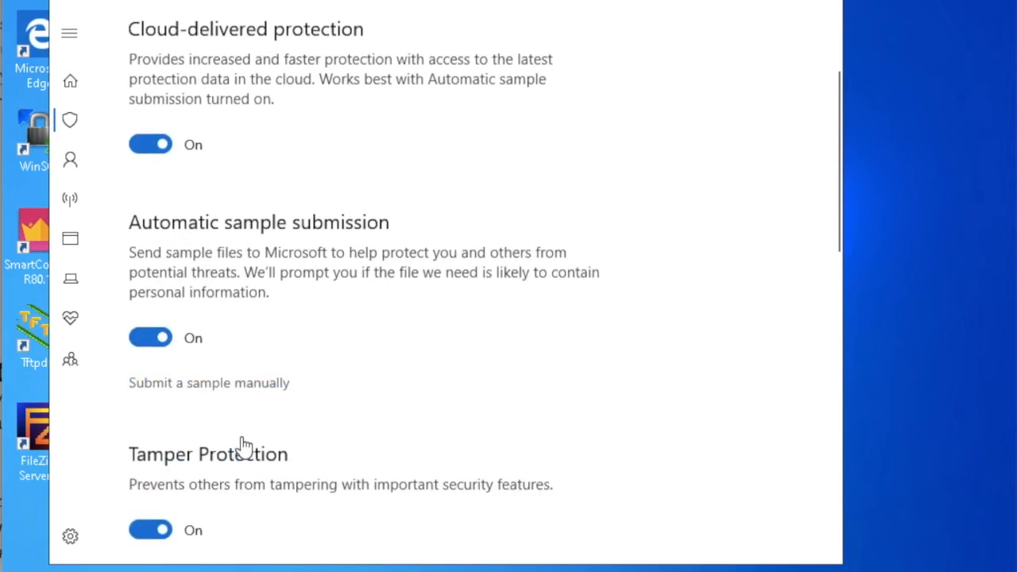
scroll(245, 445, down, 2)
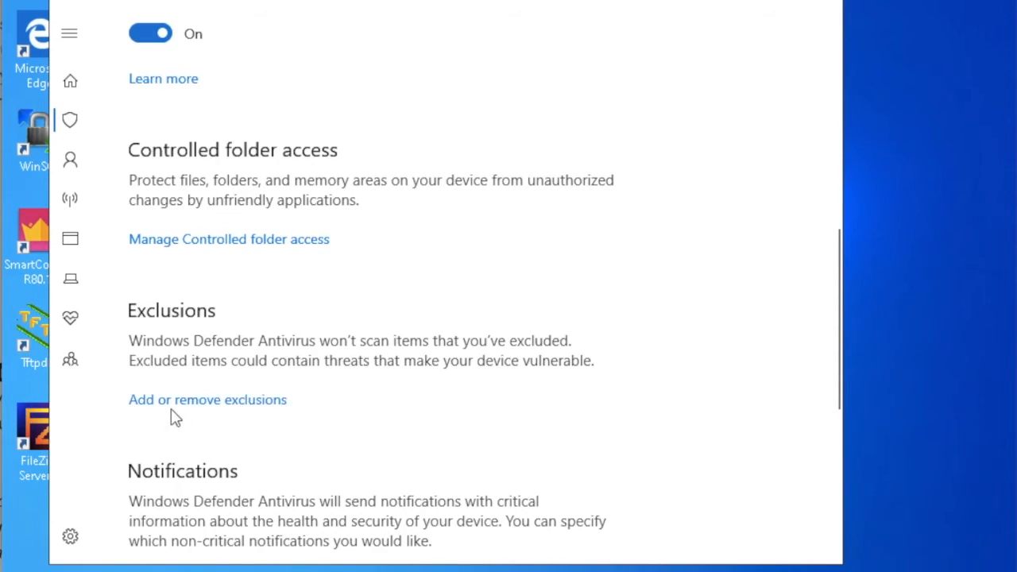
- Reach the antivirus Exclusions page via Add or remove exclusions
click(218, 401)
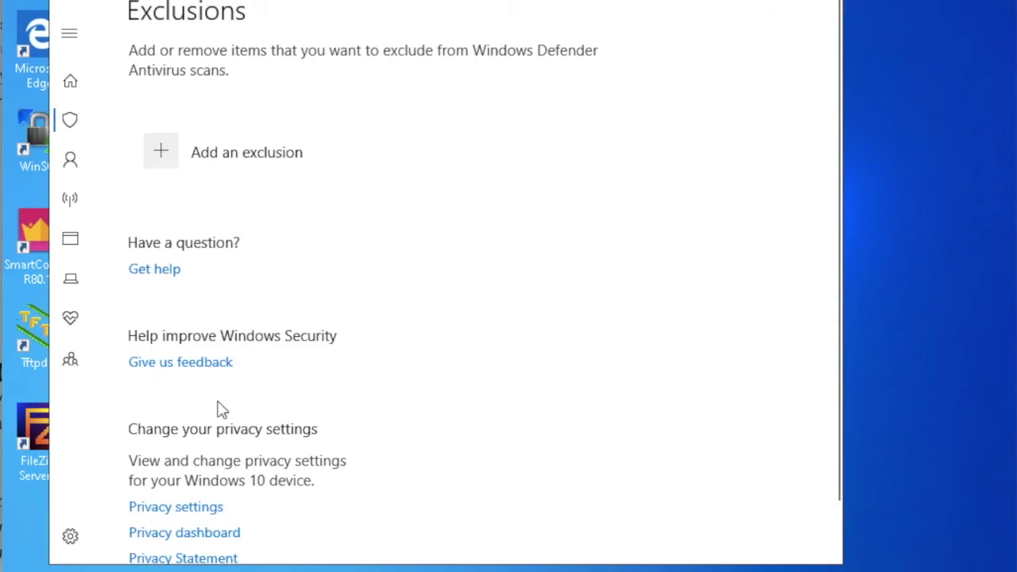
- Add C:\Program Files\Tftpd64\tftpd64.exe as a File exclusion and approve the UAC prompt
click(229, 170)
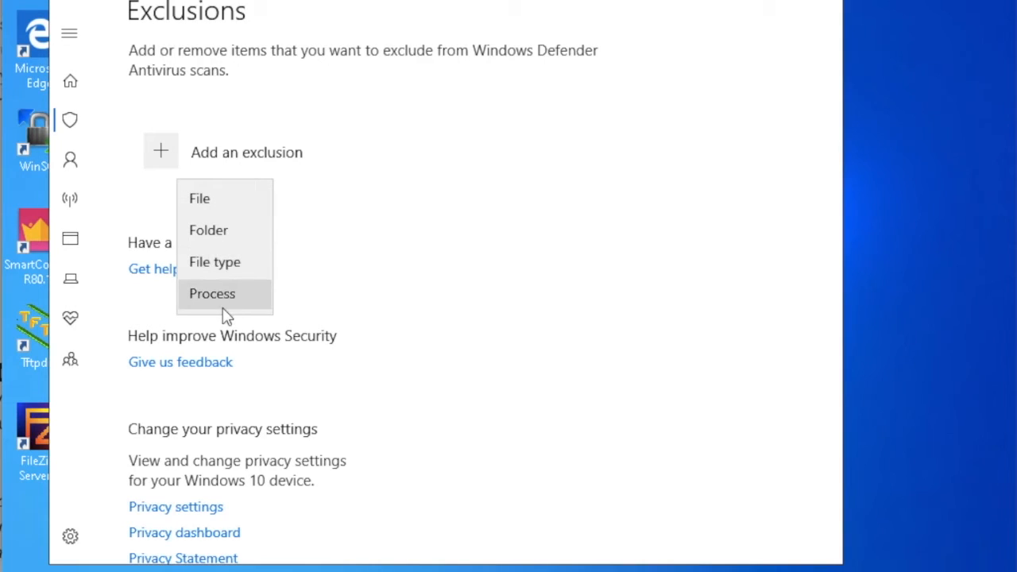
click(212, 201)
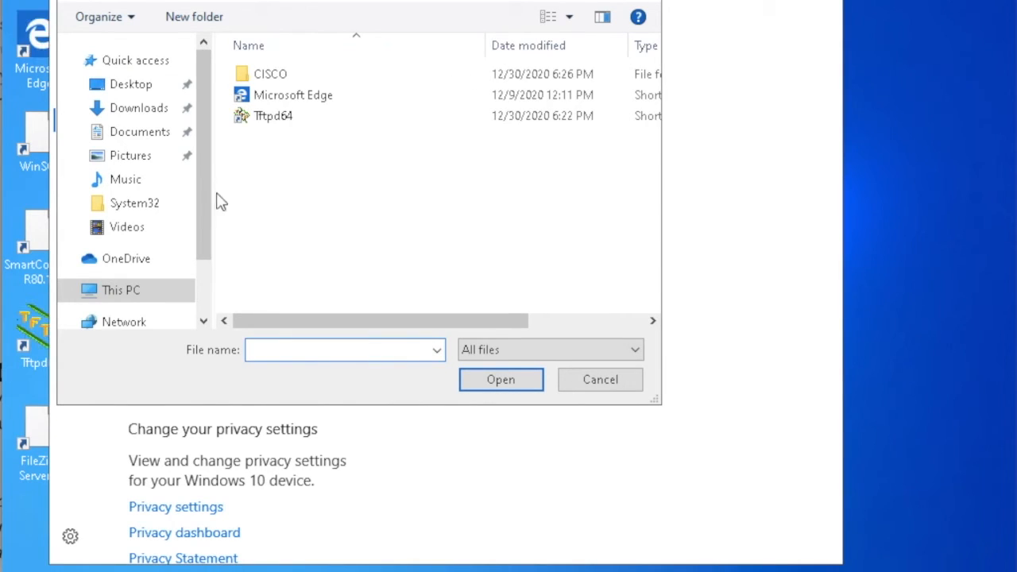
click(265, 121)
click(498, 379)
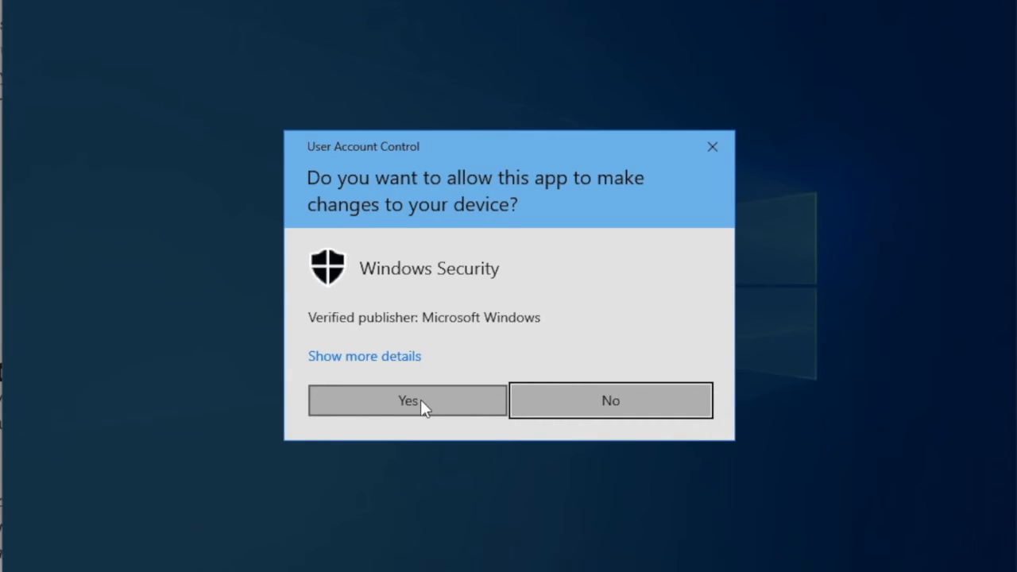
click(420, 400)
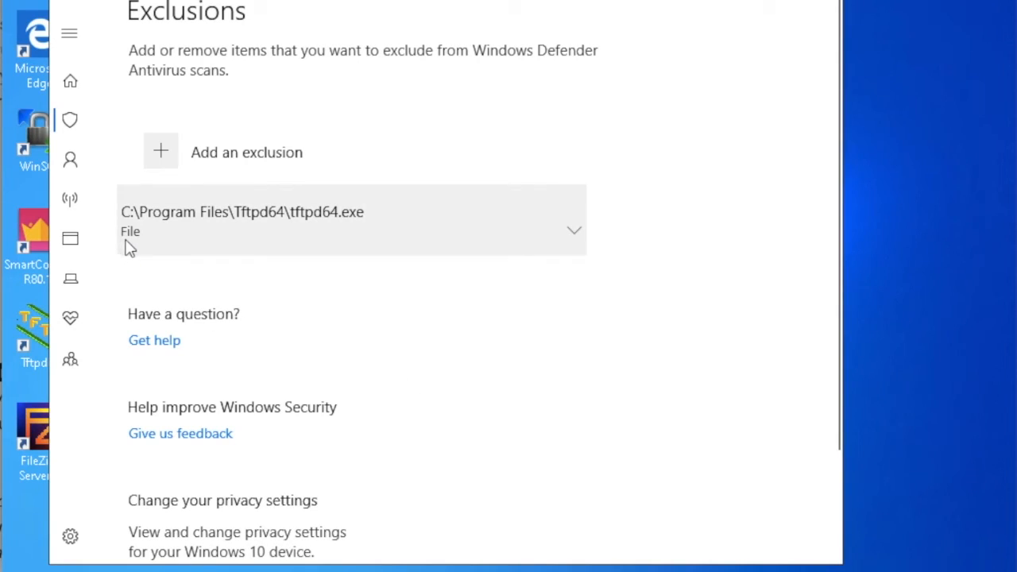
- Expand the tftpd64.exe exclusion entry and remove it
click(290, 240)
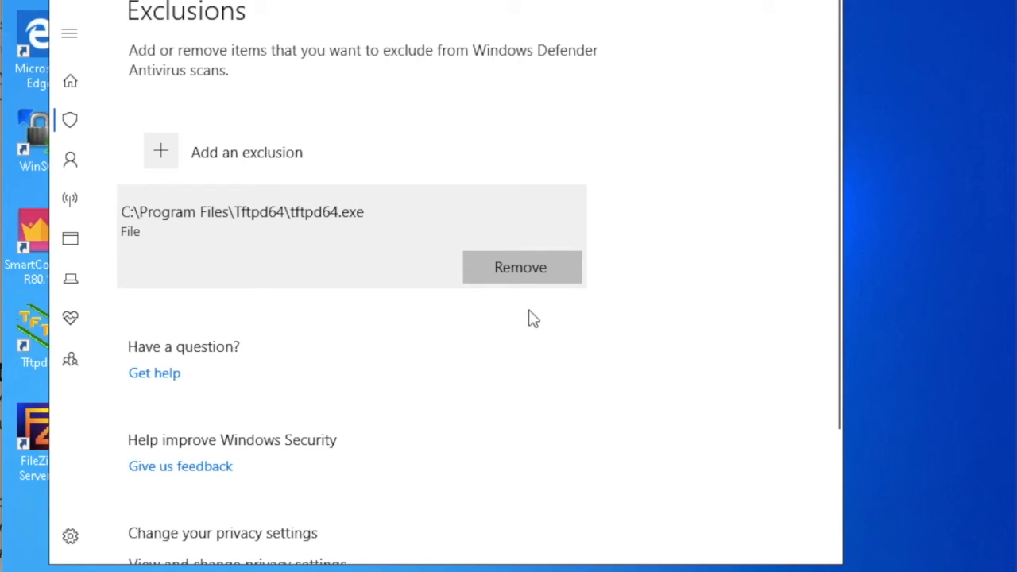
click(515, 264)
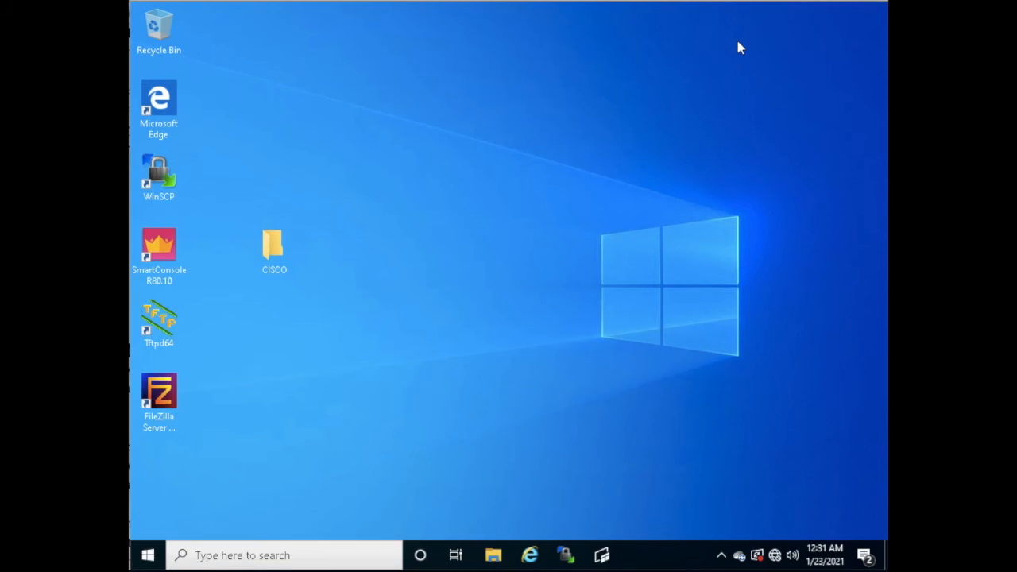